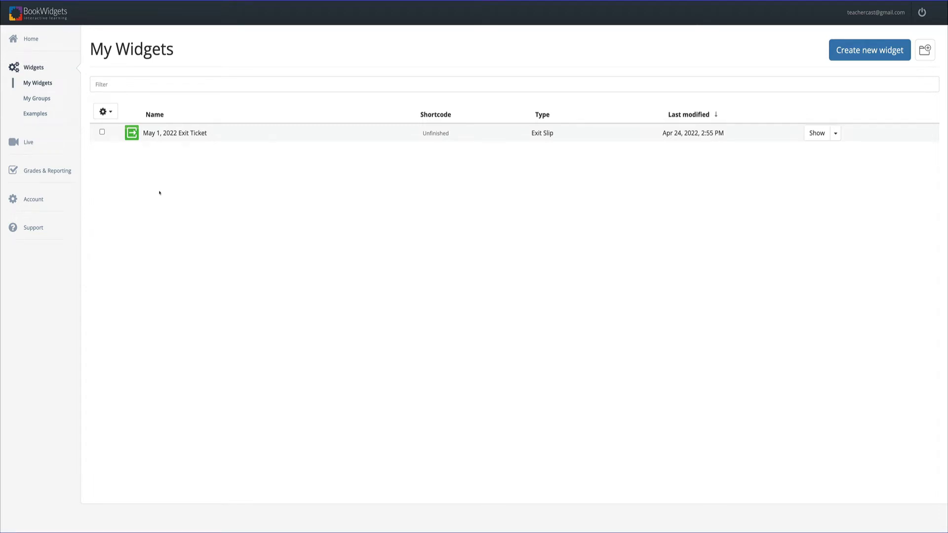
- Start creating a new widget to see the widget type choices
{"action": "left_click", "coordinate": [872, 56]}
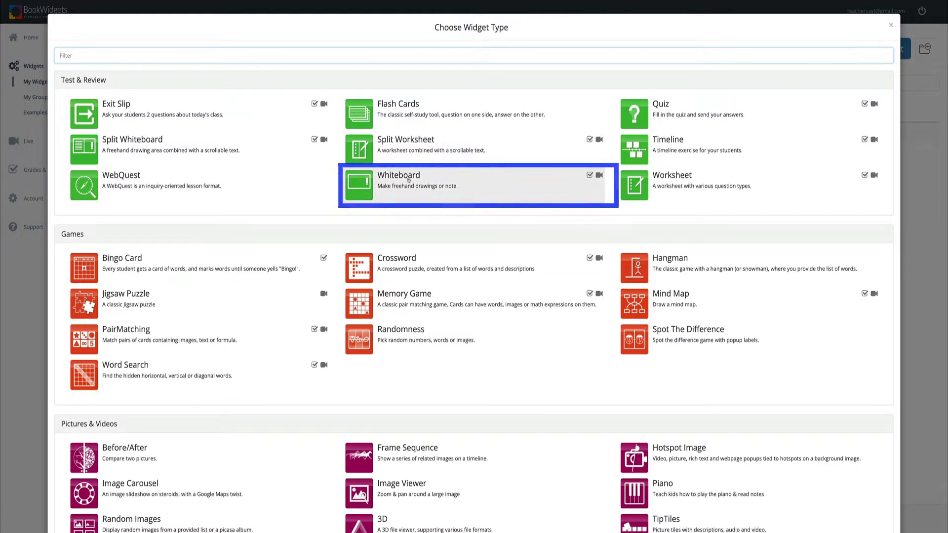
- Create a Whiteboard widget and give it the title 'World Map'
{"action": "left_click", "coordinate": [408, 180]}
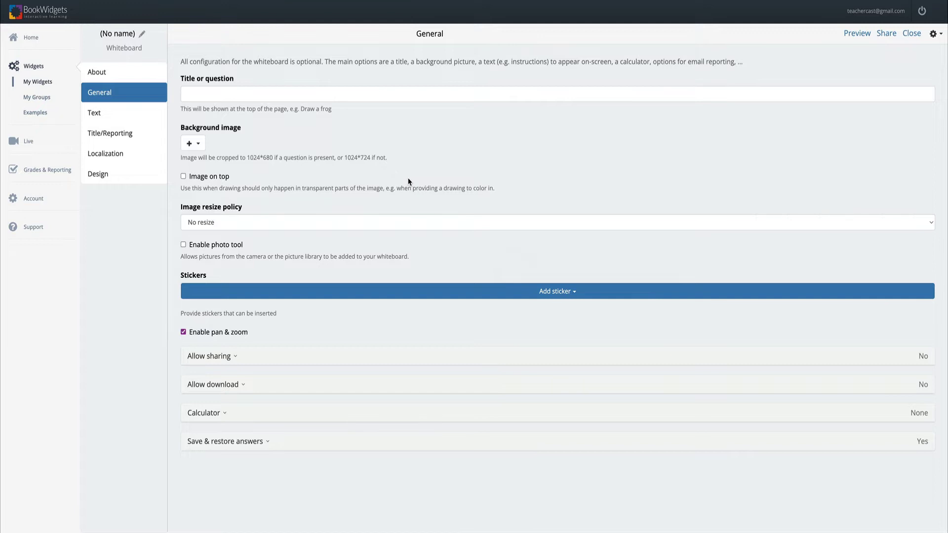
{"action": "left_click", "coordinate": [391, 95]}
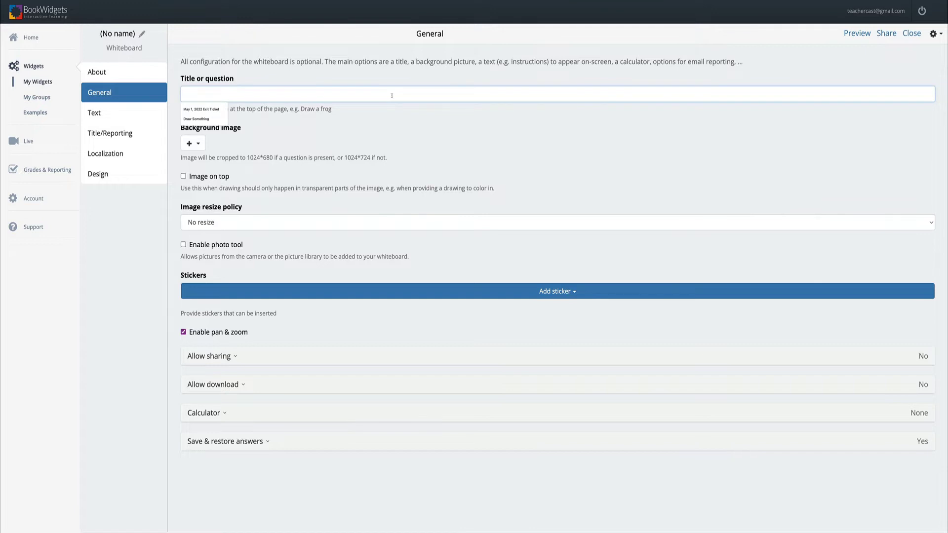
{"action": "type", "text": "World Ma"}
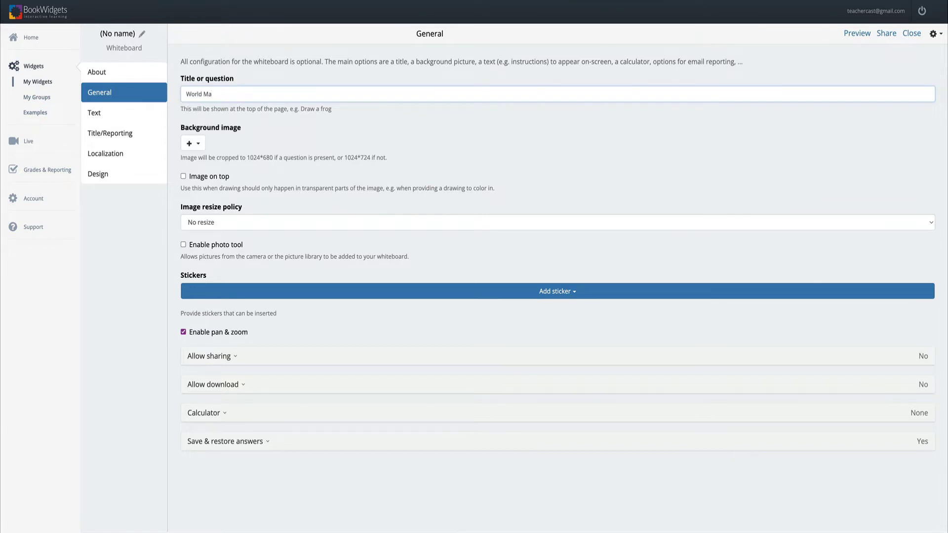
{"action": "type", "text": "p"}
- Set the background image to the black world map silhouette from Pixabay
{"action": "left_click", "coordinate": [203, 147]}
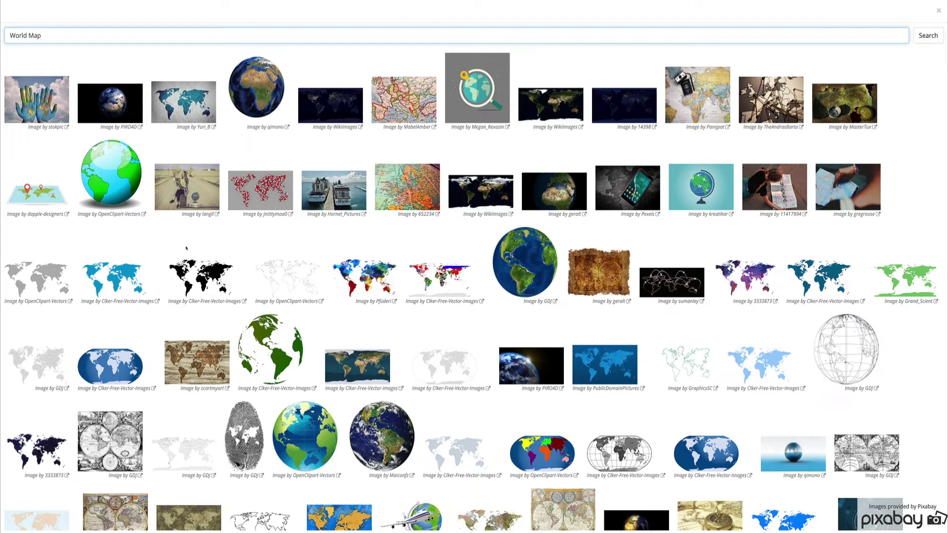
{"action": "left_click", "coordinate": [207, 277]}
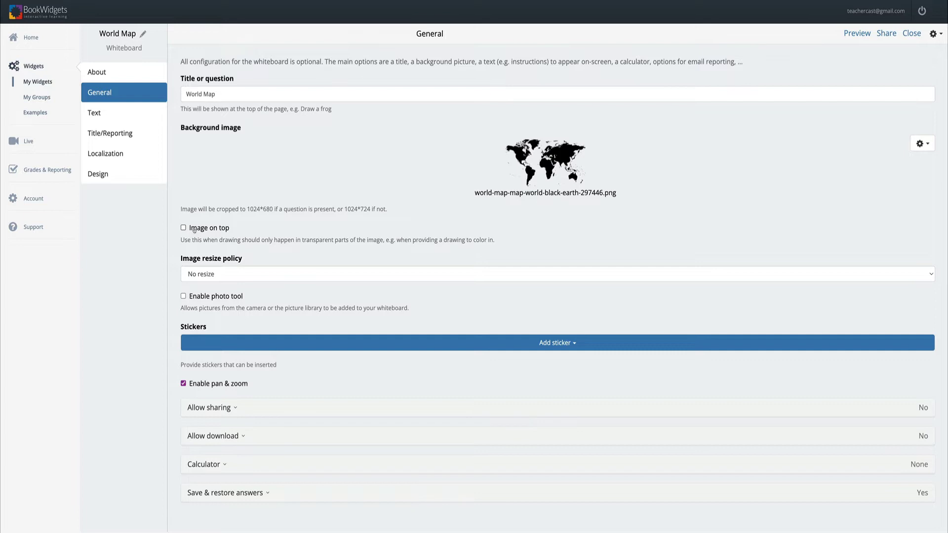
- Change the image resize policy to 'Cover entire area, keep aspect ratio'
{"action": "left_click", "coordinate": [207, 273]}
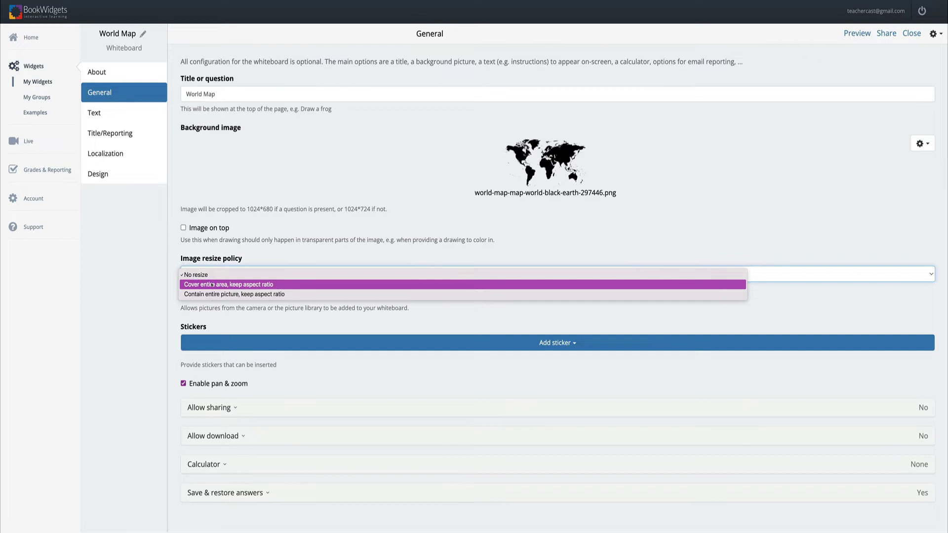
{"action": "left_click", "coordinate": [212, 285]}
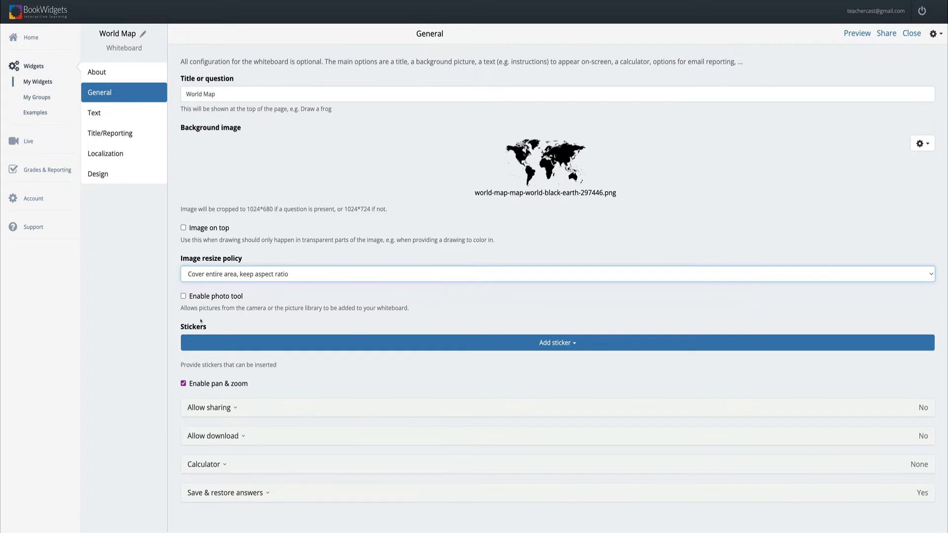
- Allow sharing and allow downloading answers as PDF and PNG
{"action": "left_click", "coordinate": [196, 411]}
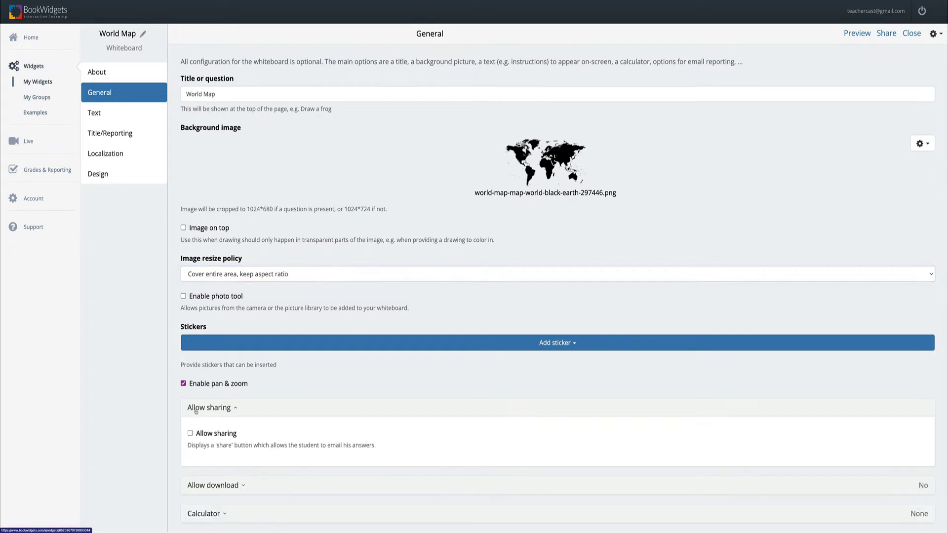
{"action": "left_click", "coordinate": [197, 434]}
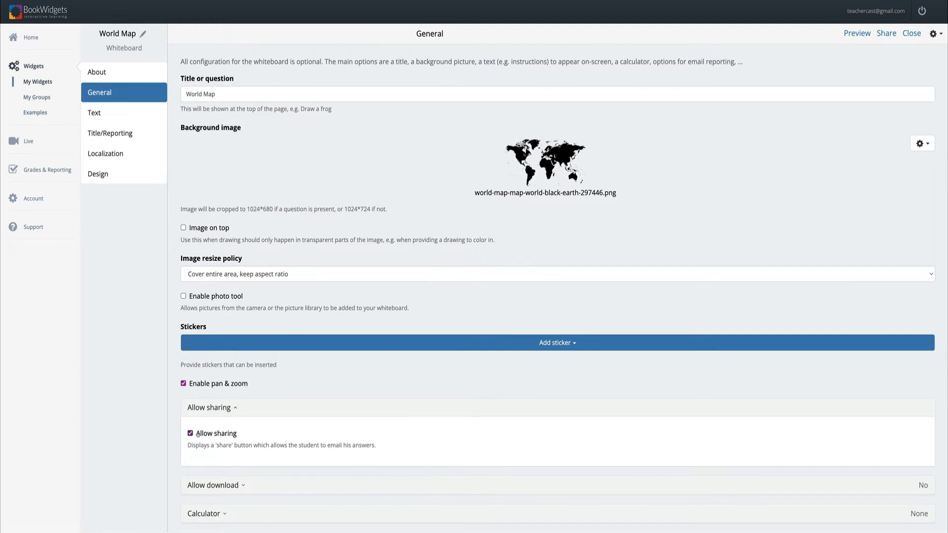
{"action": "left_click", "coordinate": [207, 407]}
{"action": "left_click", "coordinate": [208, 436]}
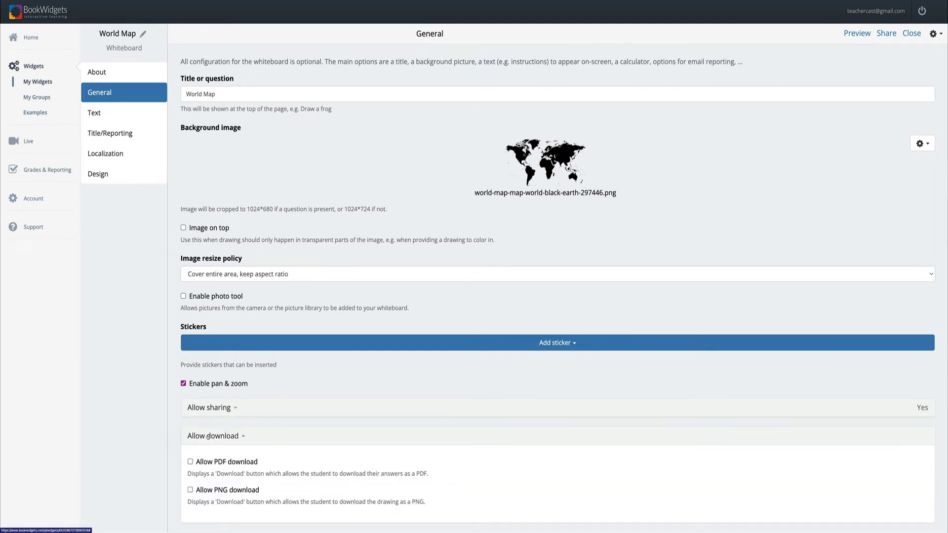
{"action": "left_click", "coordinate": [210, 462]}
{"action": "left_click", "coordinate": [215, 490]}
{"action": "left_click", "coordinate": [217, 443]}
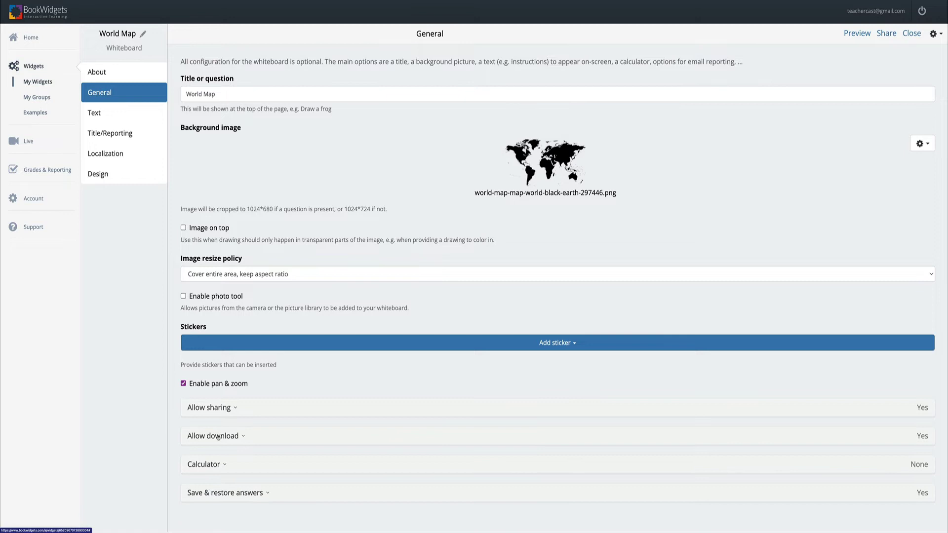
- Set the whiteboard's calculator option to Simple
{"action": "left_click", "coordinate": [217, 469]}
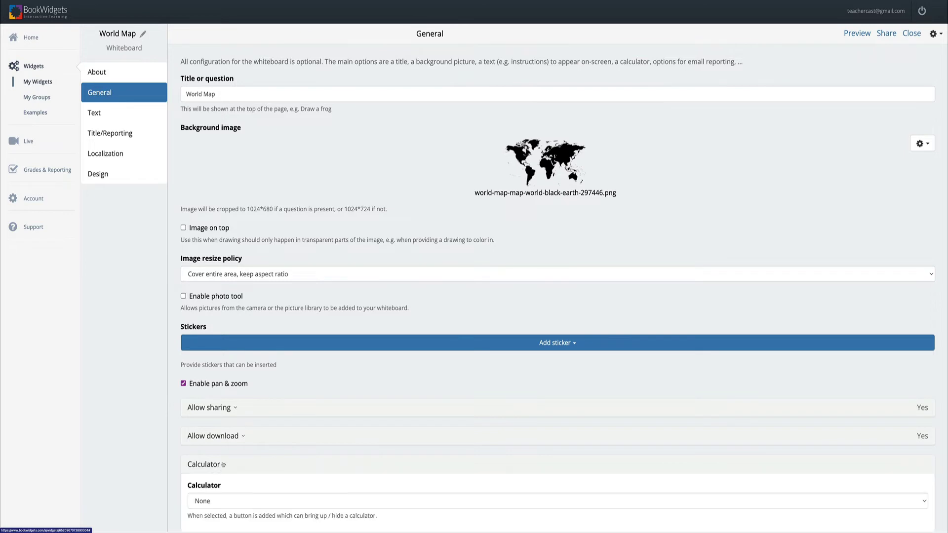
{"action": "left_click", "coordinate": [233, 502]}
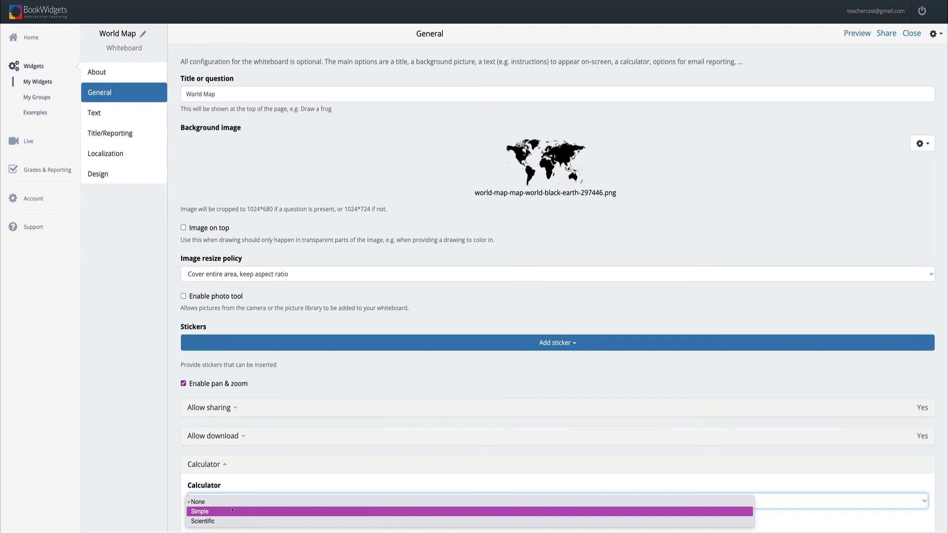
{"action": "left_click", "coordinate": [232, 511]}
{"action": "left_click", "coordinate": [237, 464]}
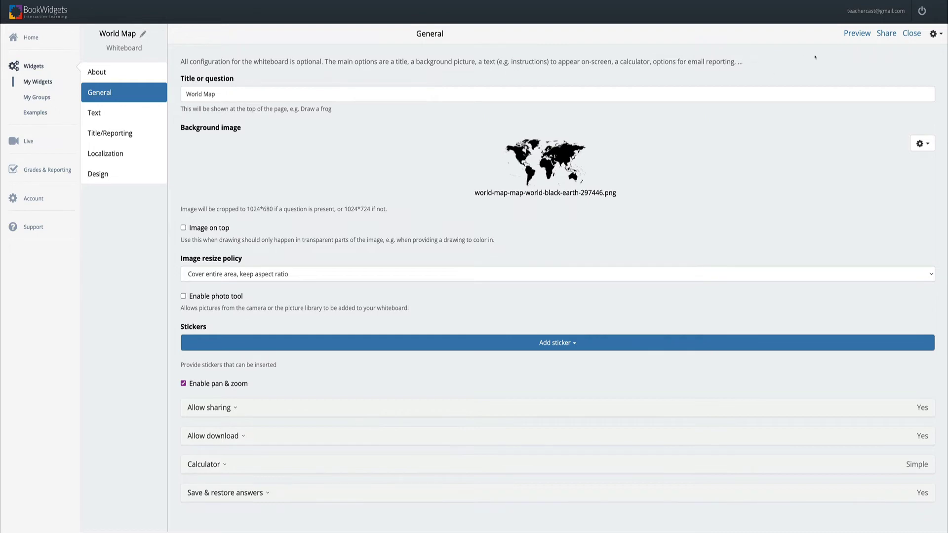
- In student view, circle West Africa, the Atlantic, Great Lakes, Baltic and Siberia with the pen
{"action": "left_click", "coordinate": [849, 33]}
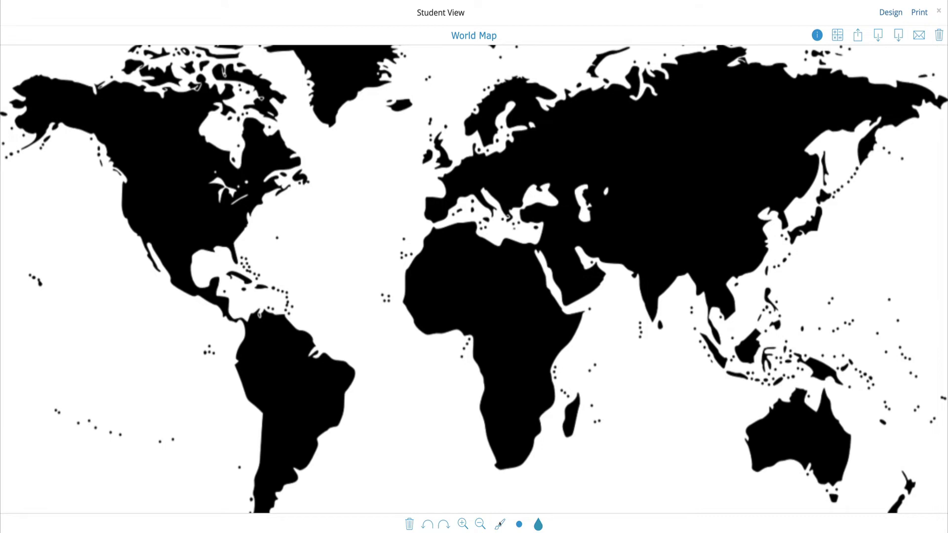
{"action": "left_click", "coordinate": [500, 524]}
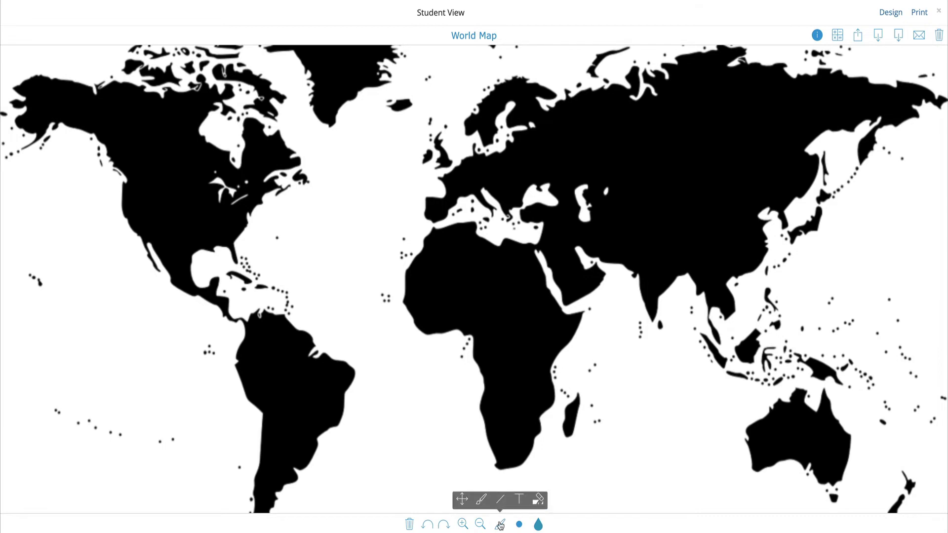
{"action": "left_click", "coordinate": [480, 500]}
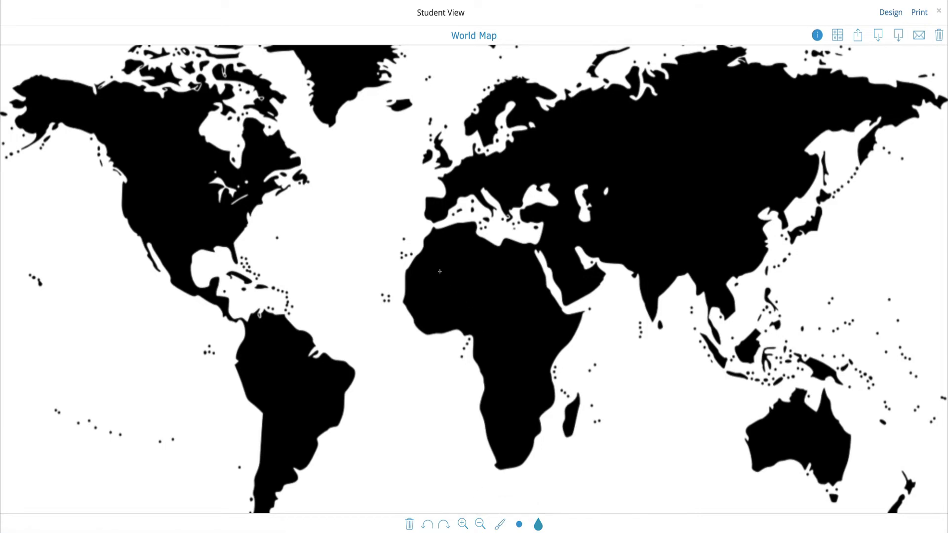
{"action": "mouse_move", "coordinate": [433, 273]}
{"action": "left_mouse_down"}
{"action": "mouse_move", "coordinate": [463, 283]}
{"action": "mouse_move", "coordinate": [433, 273]}
{"action": "left_mouse_up"}
{"action": "left_click_drag", "start_coordinate": [357, 201], "coordinate": [355, 200]}
{"action": "left_click_drag", "start_coordinate": [244, 177], "coordinate": [254, 160]}
{"action": "mouse_move", "coordinate": [524, 131]}
{"action": "left_mouse_down"}
{"action": "mouse_move", "coordinate": [526, 149]}
{"action": "mouse_move", "coordinate": [525, 131]}
{"action": "left_mouse_up"}
{"action": "mouse_move", "coordinate": [680, 133]}
{"action": "left_mouse_down"}
{"action": "mouse_move", "coordinate": [657, 149]}
{"action": "mouse_move", "coordinate": [688, 139]}
{"action": "mouse_move", "coordinate": [677, 132]}
{"action": "left_mouse_up"}
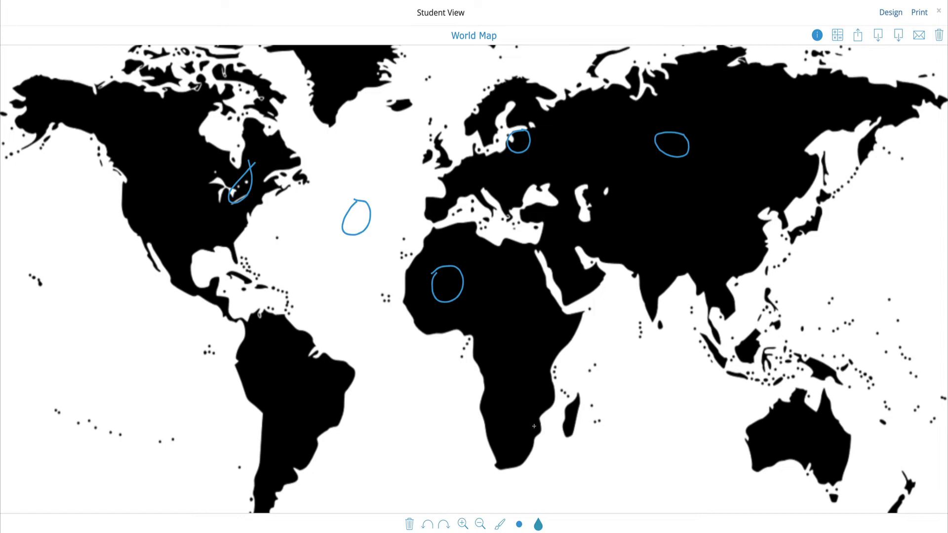
- With the thickest brush, draw strokes over the Horn of Africa, South Atlantic and Brazil
{"action": "left_click", "coordinate": [521, 525]}
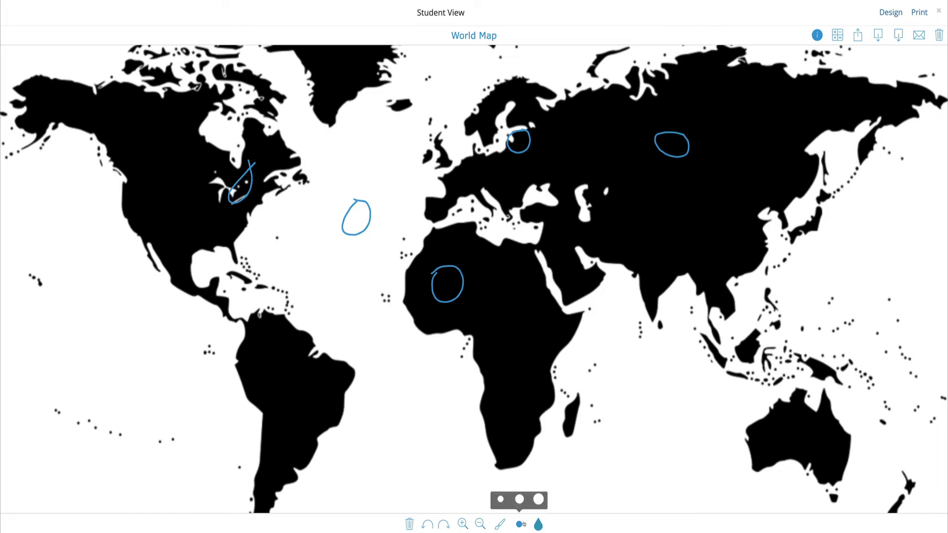
{"action": "left_click", "coordinate": [538, 502]}
{"action": "mouse_move", "coordinate": [609, 299]}
{"action": "left_mouse_down"}
{"action": "mouse_move", "coordinate": [618, 326]}
{"action": "mouse_move", "coordinate": [607, 295]}
{"action": "left_mouse_up"}
{"action": "mouse_move", "coordinate": [464, 389]}
{"action": "left_mouse_down"}
{"action": "mouse_move", "coordinate": [351, 324]}
{"action": "mouse_move", "coordinate": [354, 315]}
{"action": "left_mouse_up"}
{"action": "left_click_drag", "start_coordinate": [299, 326], "coordinate": [320, 403]}
- In red, draw loops over Arabia, West Africa and the Caribbean
{"action": "left_click", "coordinate": [539, 524]}
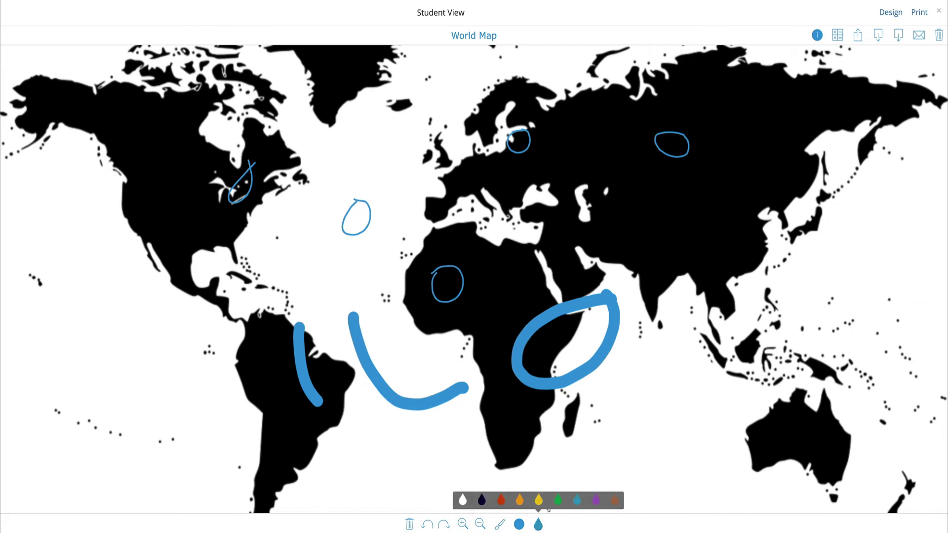
{"action": "left_click", "coordinate": [510, 501]}
{"action": "mouse_move", "coordinate": [520, 276]}
{"action": "left_mouse_down"}
{"action": "mouse_move", "coordinate": [580, 246]}
{"action": "mouse_move", "coordinate": [549, 224]}
{"action": "left_mouse_up"}
{"action": "mouse_move", "coordinate": [382, 204]}
{"action": "left_mouse_down"}
{"action": "mouse_move", "coordinate": [343, 304]}
{"action": "mouse_move", "coordinate": [396, 203]}
{"action": "left_mouse_up"}
{"action": "mouse_move", "coordinate": [284, 241]}
{"action": "left_mouse_down"}
{"action": "mouse_move", "coordinate": [315, 326]}
{"action": "mouse_move", "coordinate": [301, 233]}
{"action": "mouse_move", "coordinate": [281, 265]}
{"action": "left_mouse_up"}
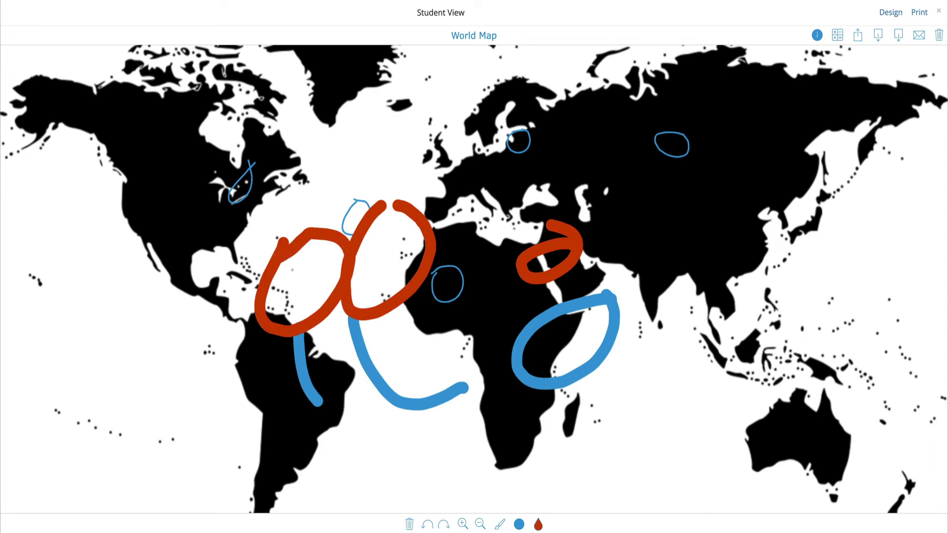
- Clear all drawn strokes from the map, then open and close the calculator and share form
{"action": "left_click", "coordinate": [413, 524]}
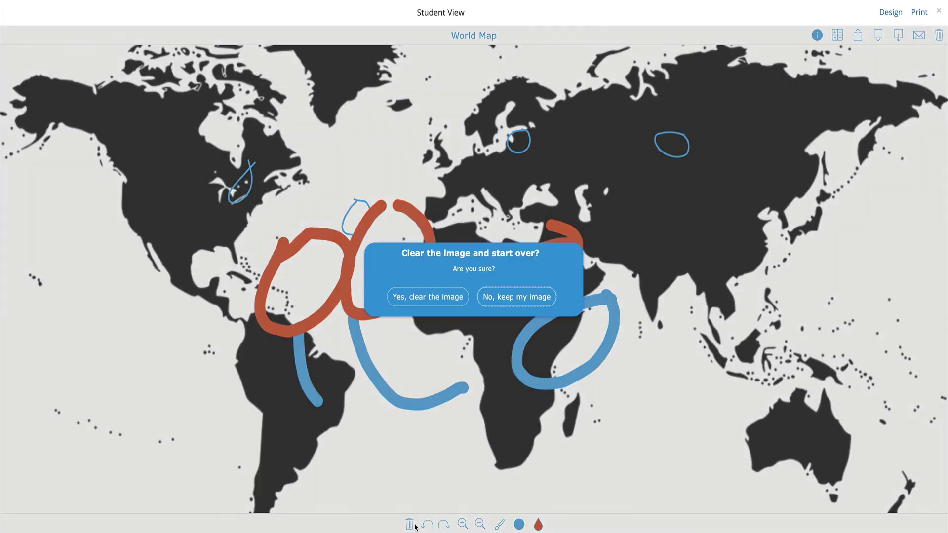
{"action": "left_click", "coordinate": [418, 297]}
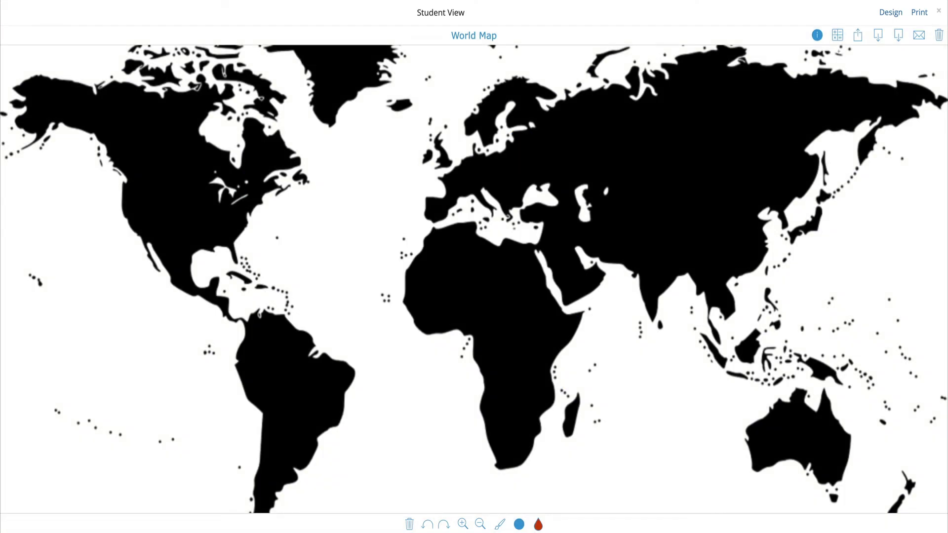
{"action": "left_click", "coordinate": [837, 36]}
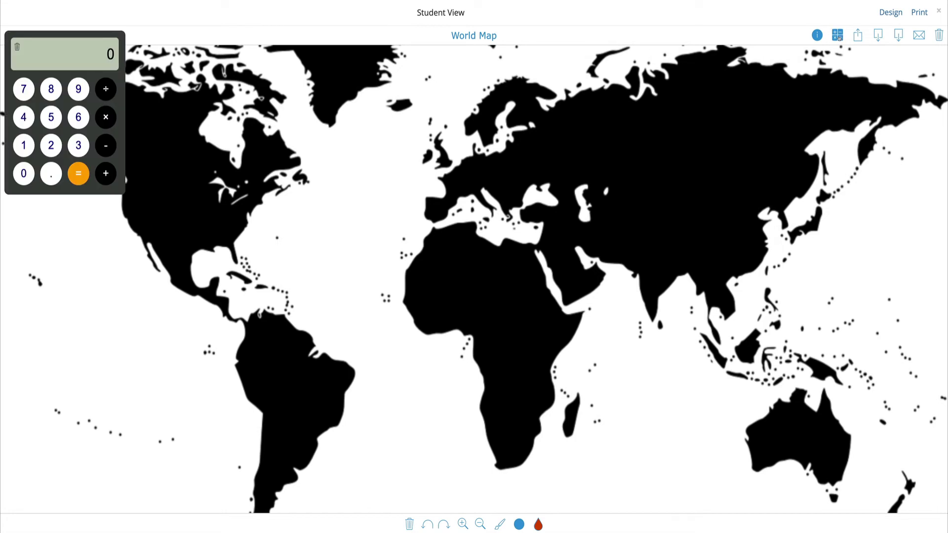
{"action": "left_click", "coordinate": [838, 38]}
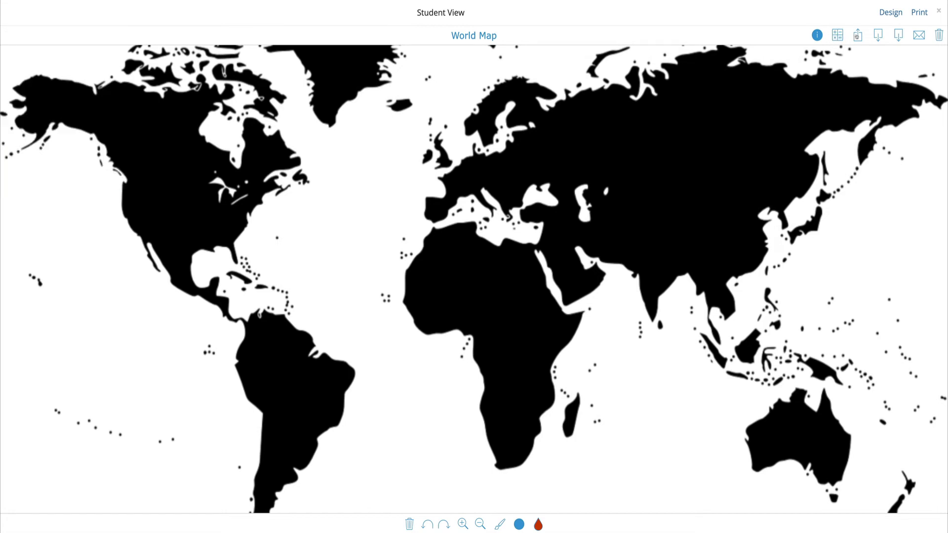
{"action": "left_click", "coordinate": [857, 37]}
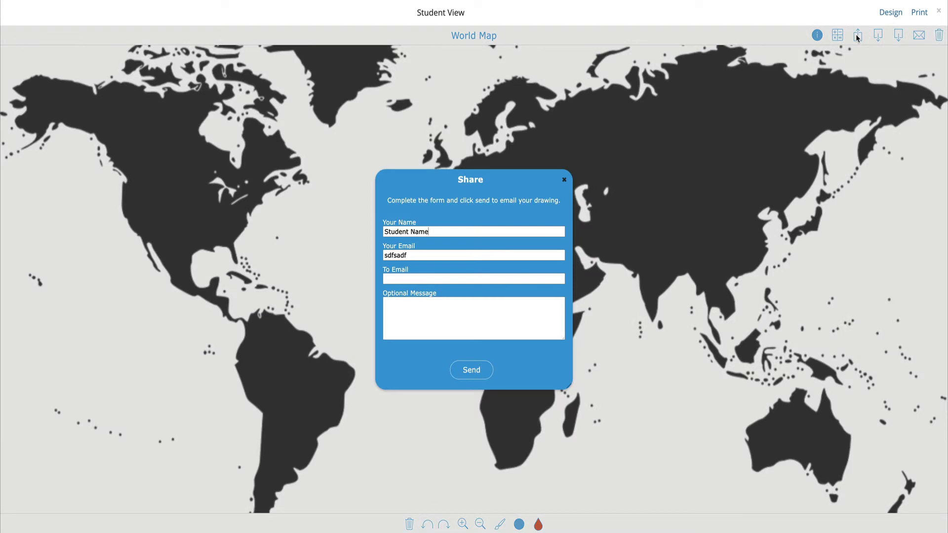
{"action": "left_click", "coordinate": [857, 36]}
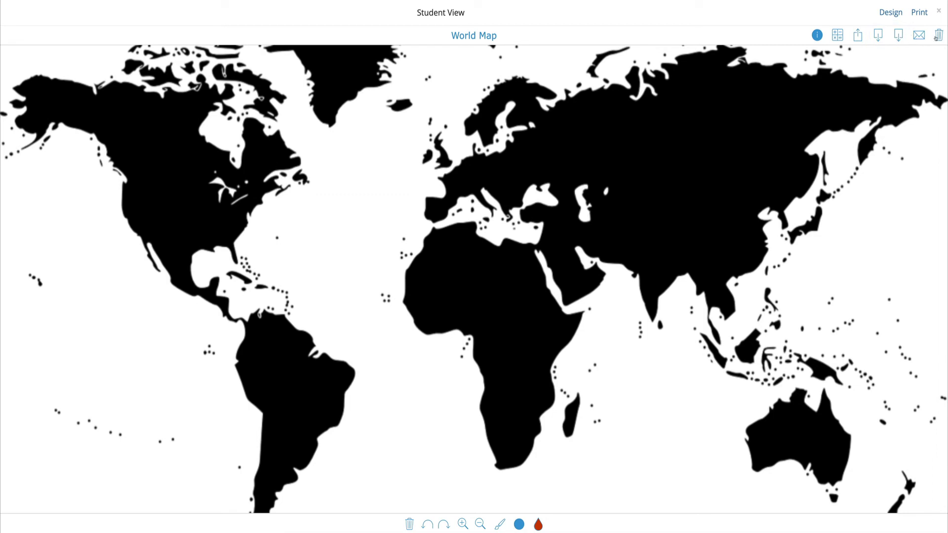
- Open and close the preview's Design panel, then exit student view back to the editor
{"action": "left_click", "coordinate": [897, 16]}
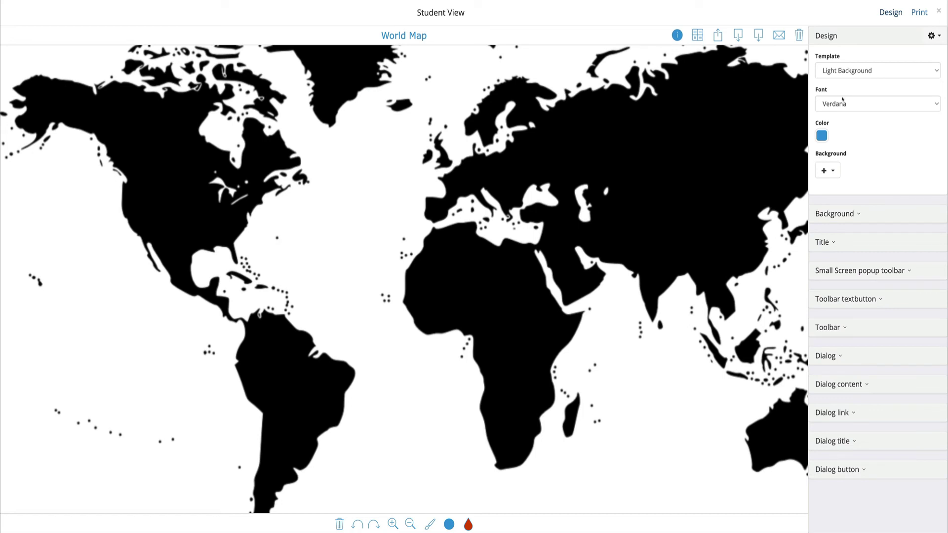
{"action": "left_click", "coordinate": [641, 139]}
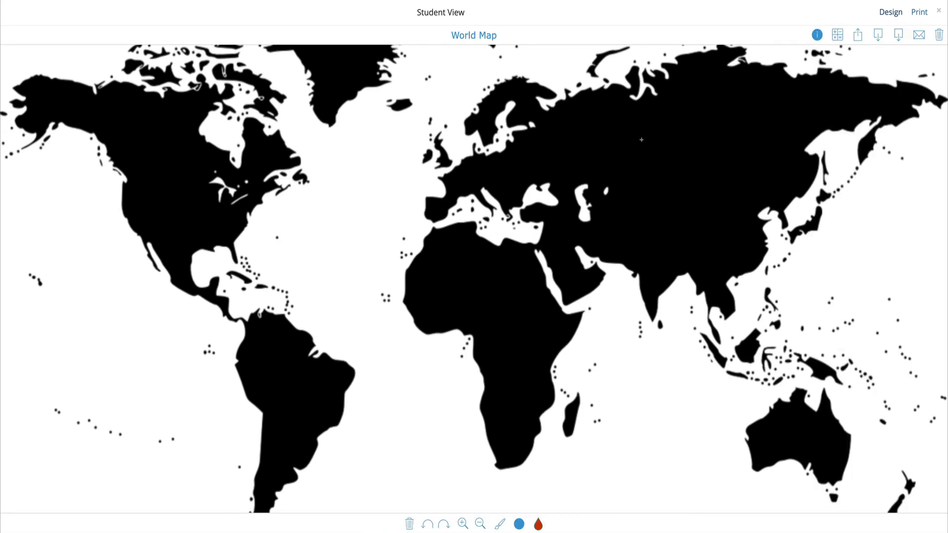
{"action": "left_click", "coordinate": [940, 9]}
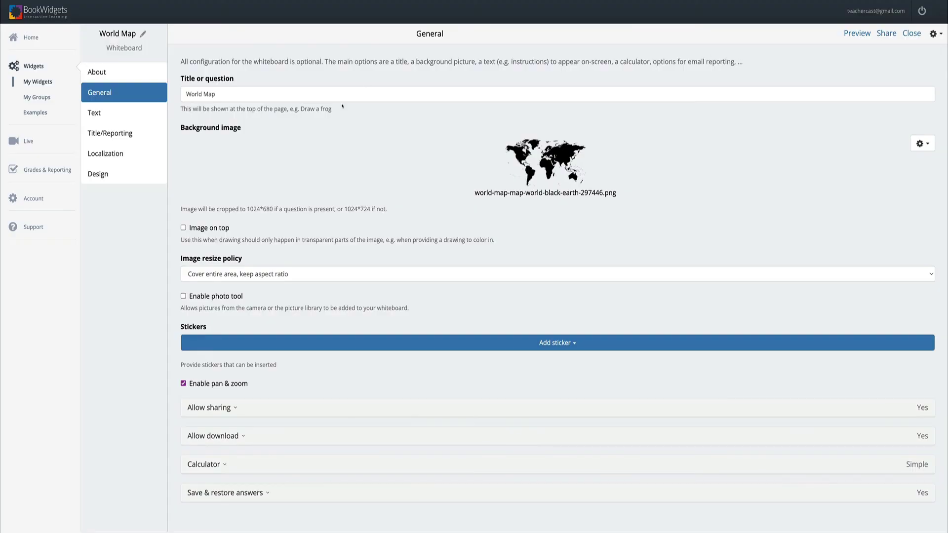
- Add the centered instruction 'Please circle the places in the world that we have studied this year.'
{"action": "left_click", "coordinate": [108, 113]}
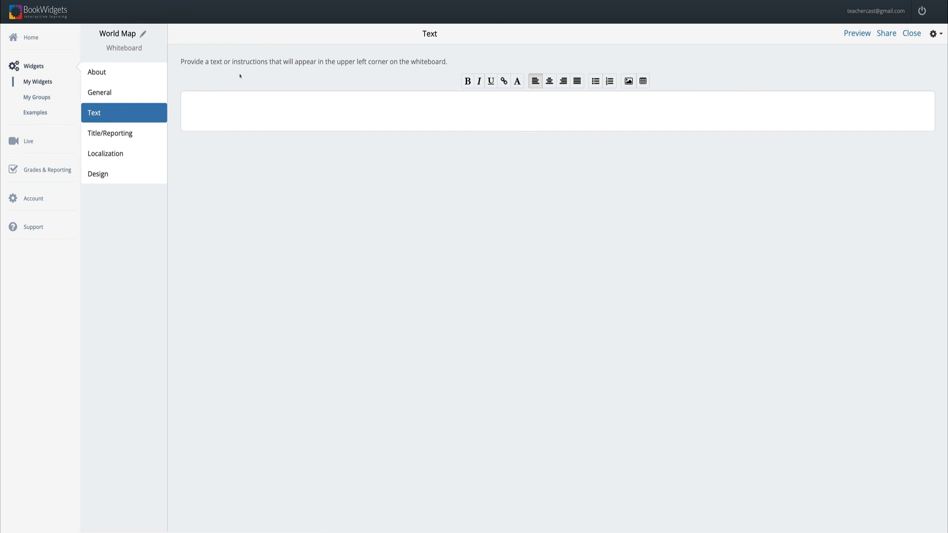
{"action": "left_click", "coordinate": [240, 99]}
{"action": "type", "text": "Please circle the places in the world that we have"}
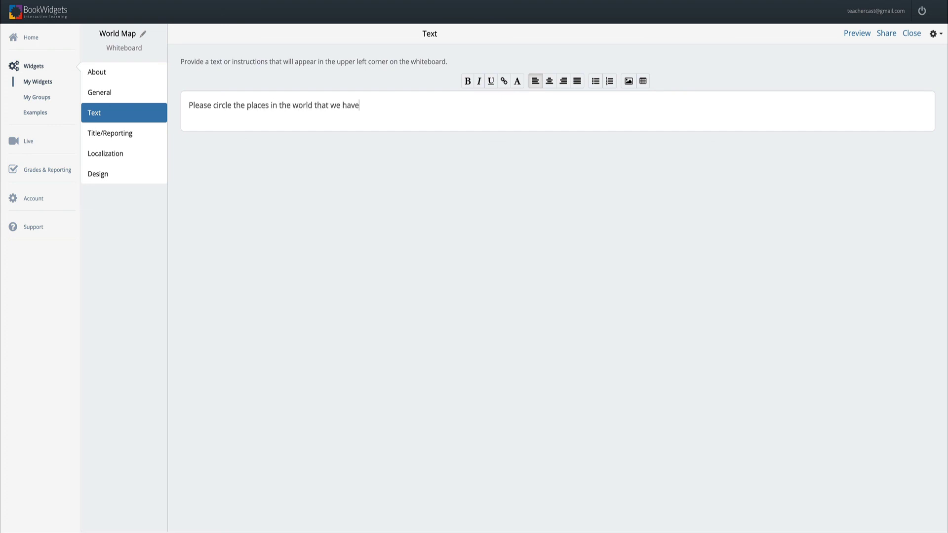
{"action": "type", "text": " studied this year."}
{"action": "left_click", "coordinate": [549, 81]}
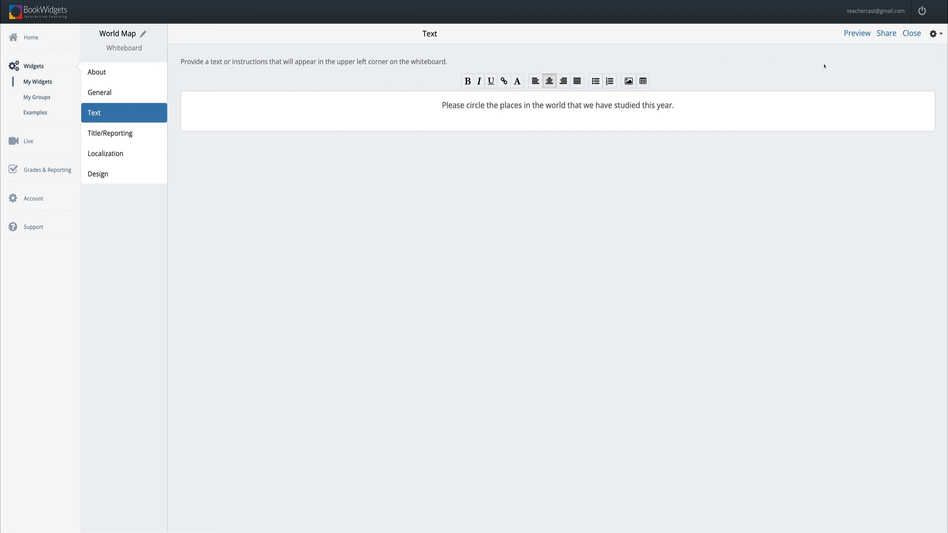